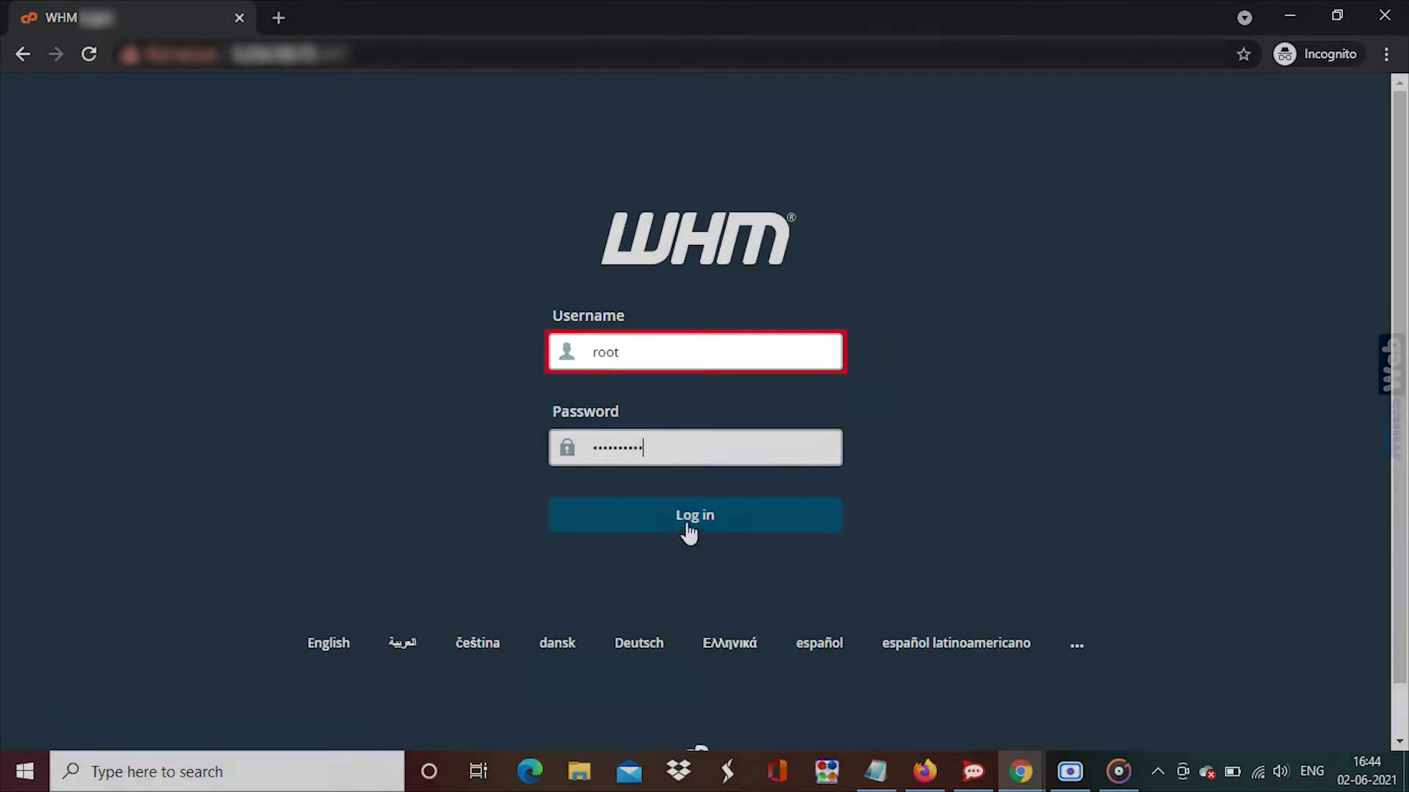
Step: Log in to WHM as root with the account password
left_click(690, 519)
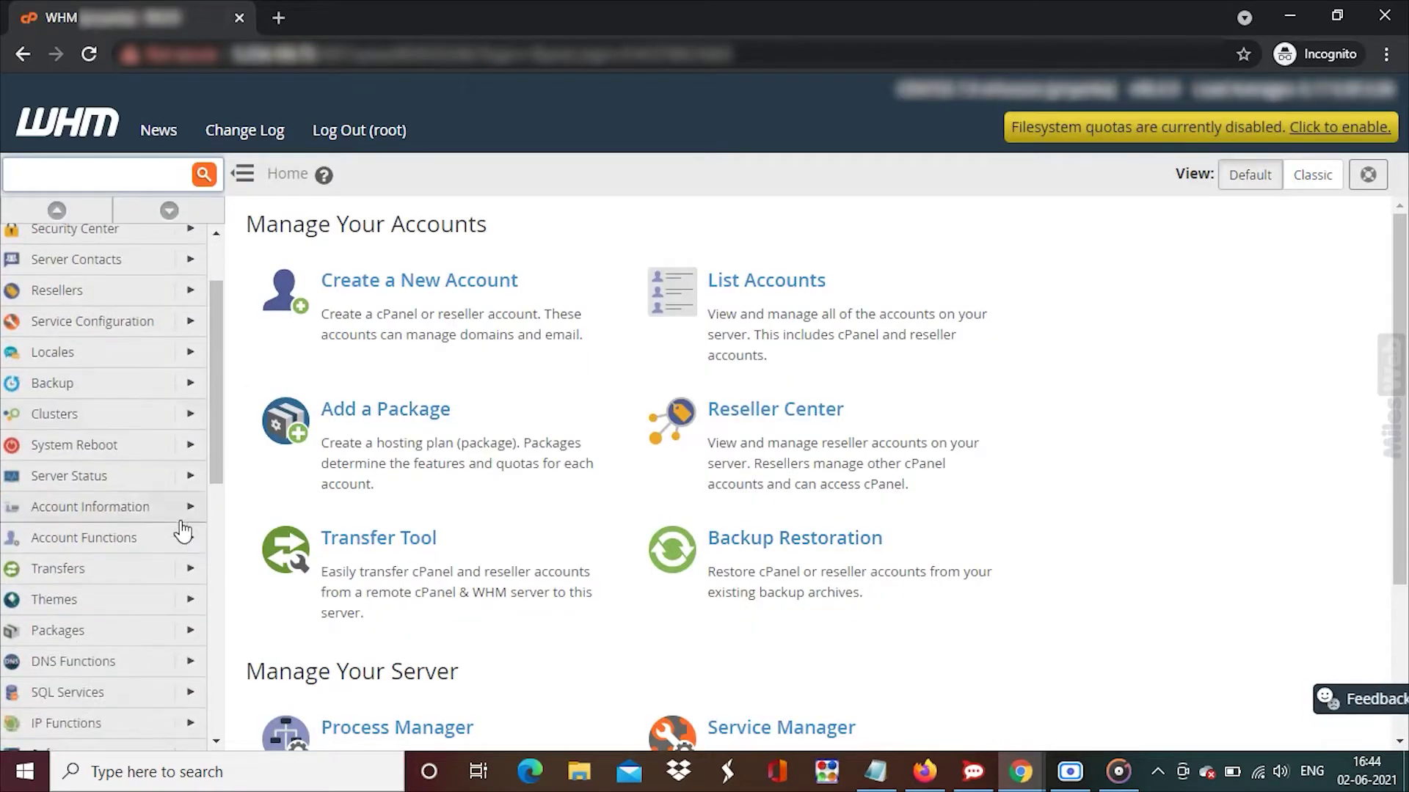
scroll(183, 531, "down", 1)
Step: Launch EasyApache 4 from WHM's Software category
left_click(100, 650)
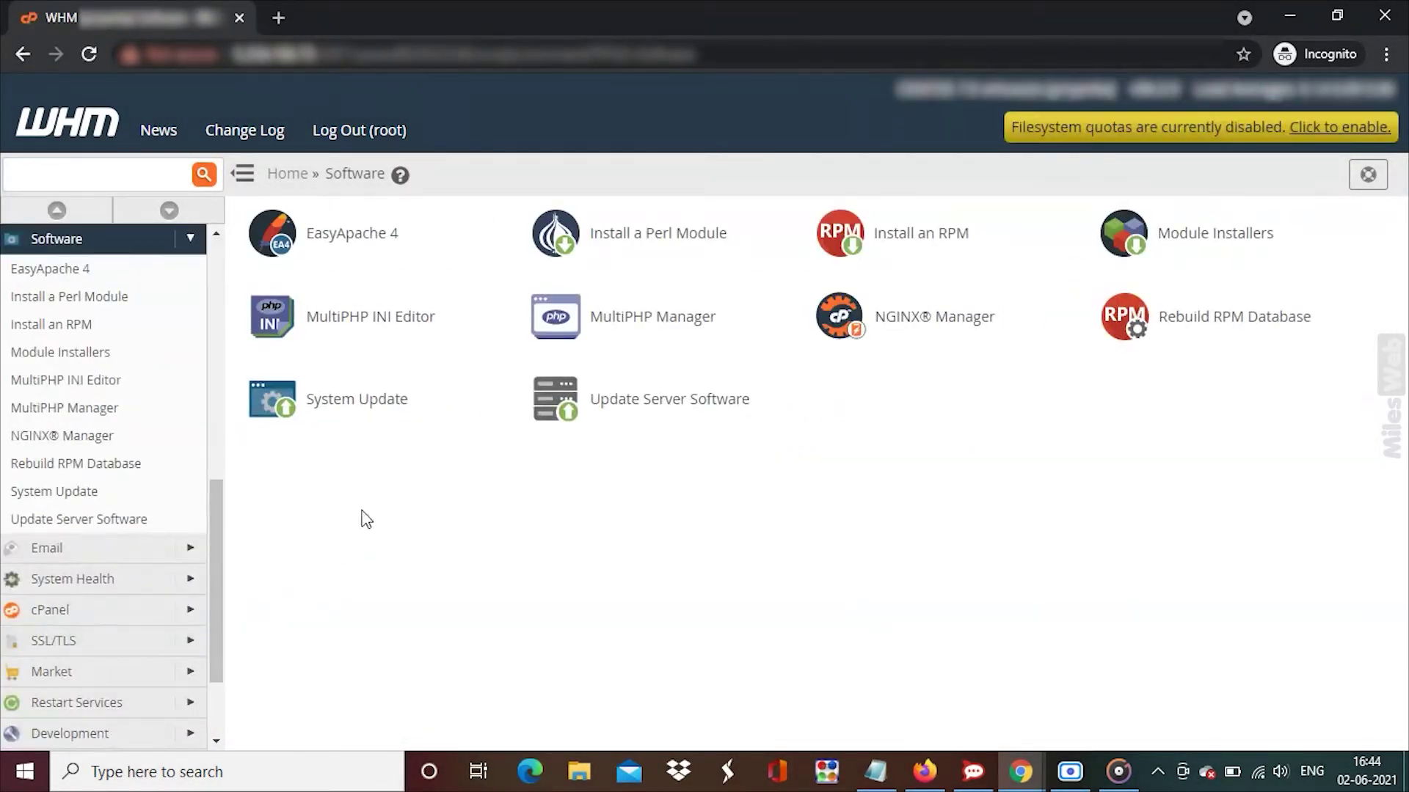
left_click(353, 233)
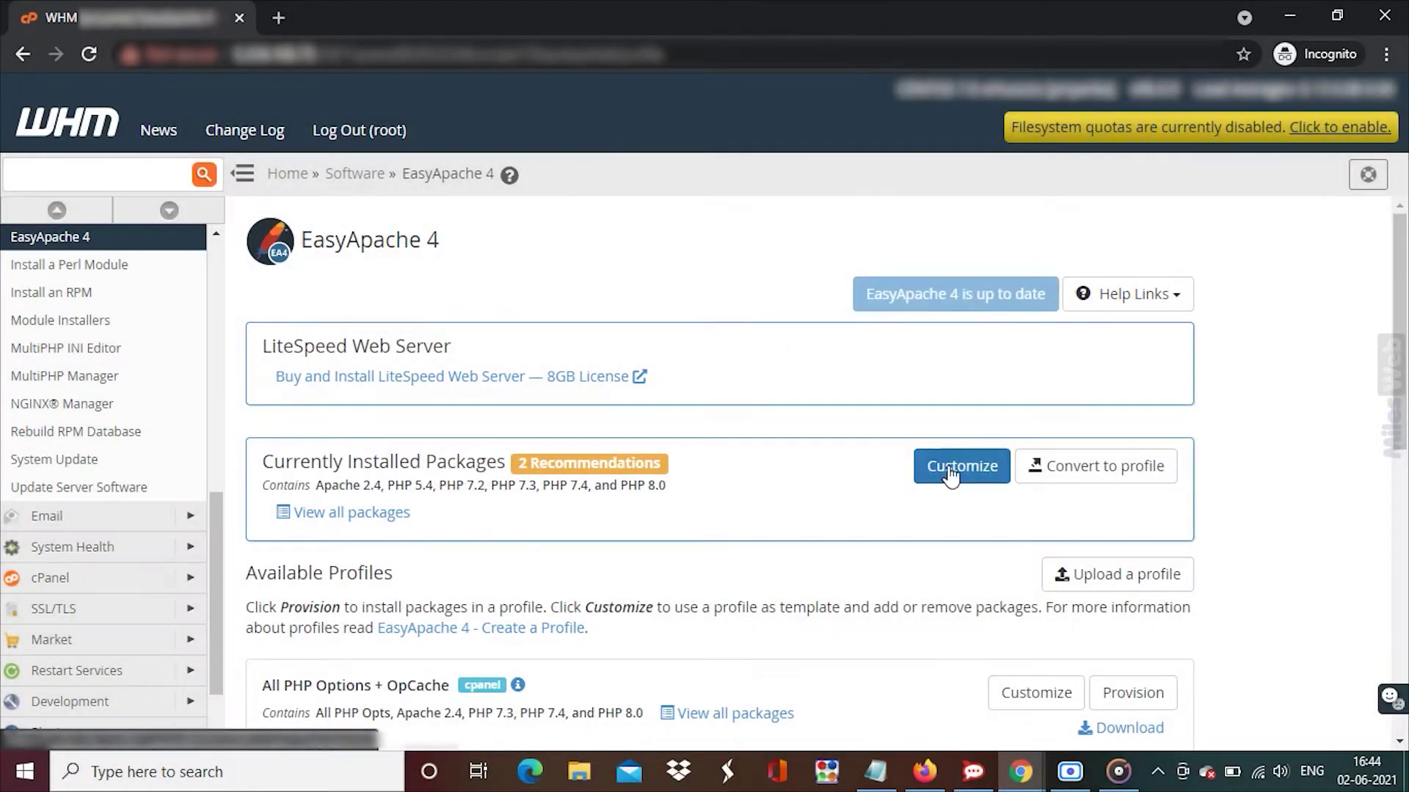
Step: Customize the currently installed packages and show the available PHP versions
left_click(961, 465)
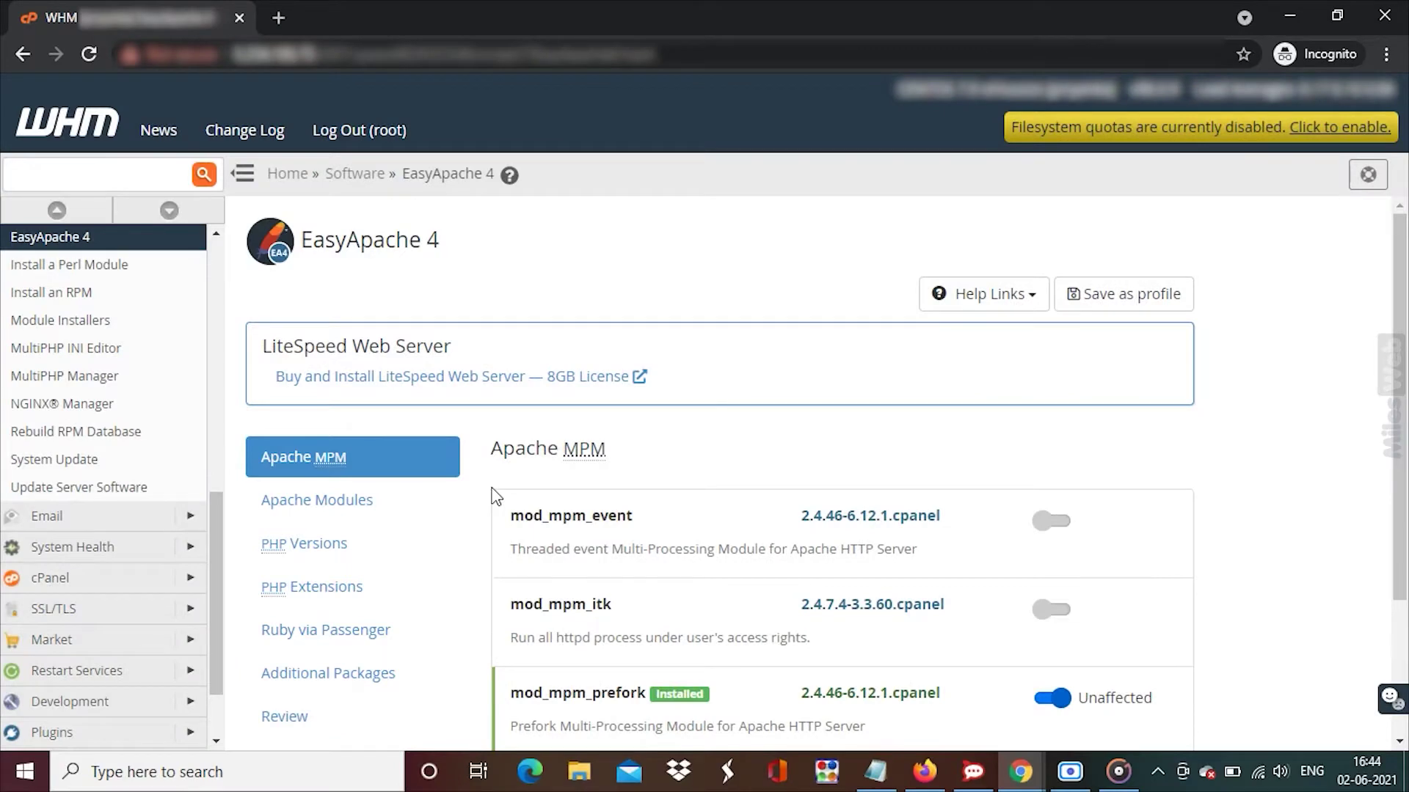
scroll(495, 496, "down", 1)
left_click(304, 440)
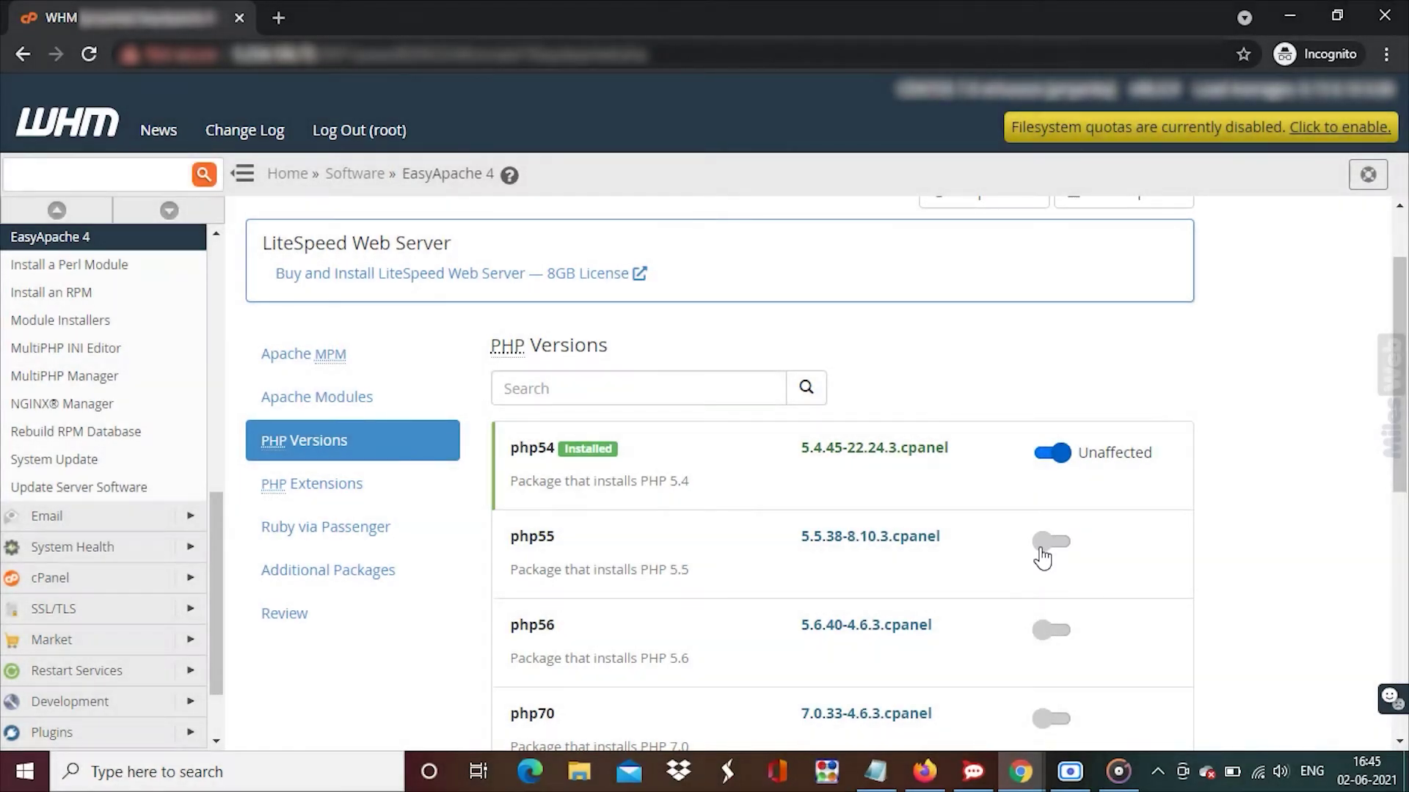
Step: Enable php55 despite its end-of-life warning and advance to PHP Extensions
left_click(1041, 547)
scroll(1012, 563, "down", 2)
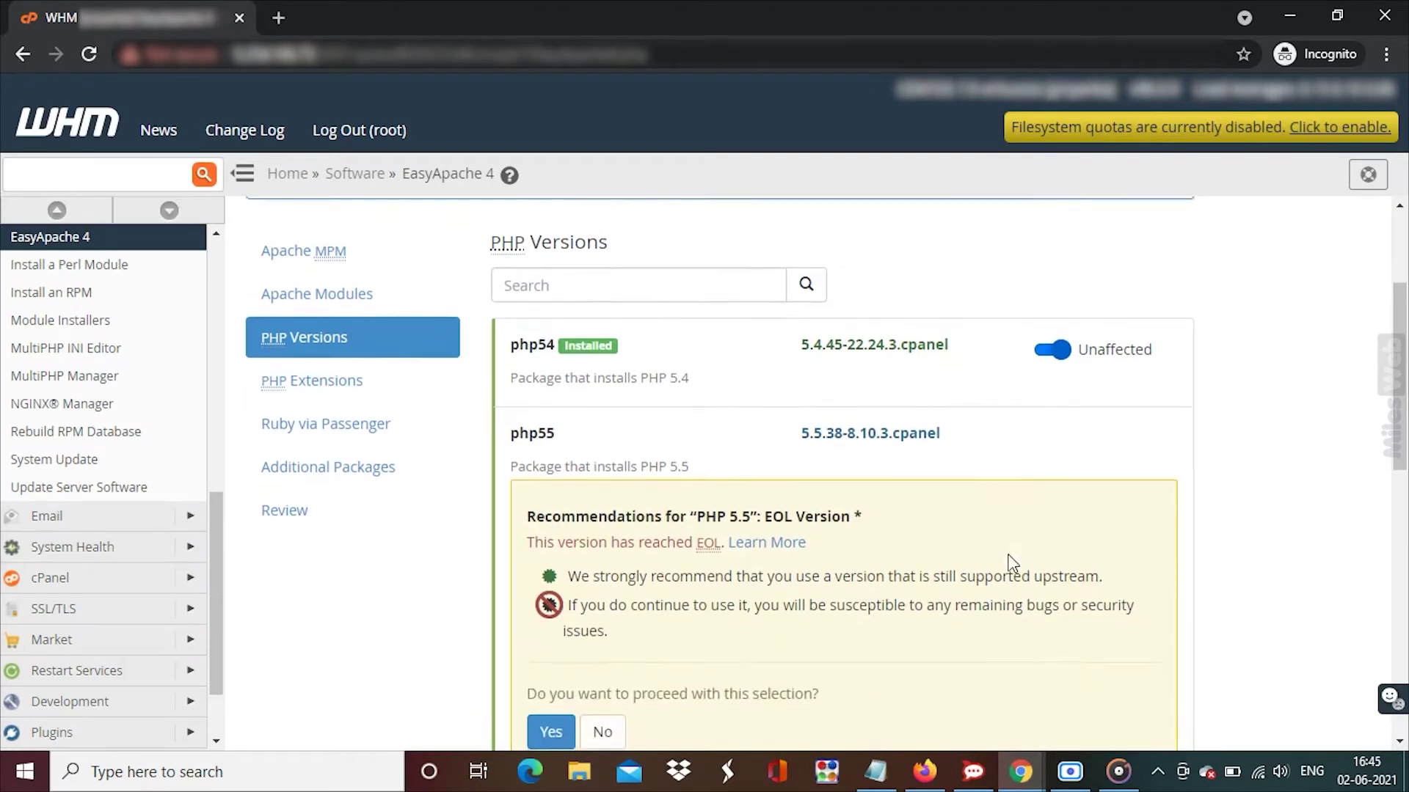
left_click(554, 625)
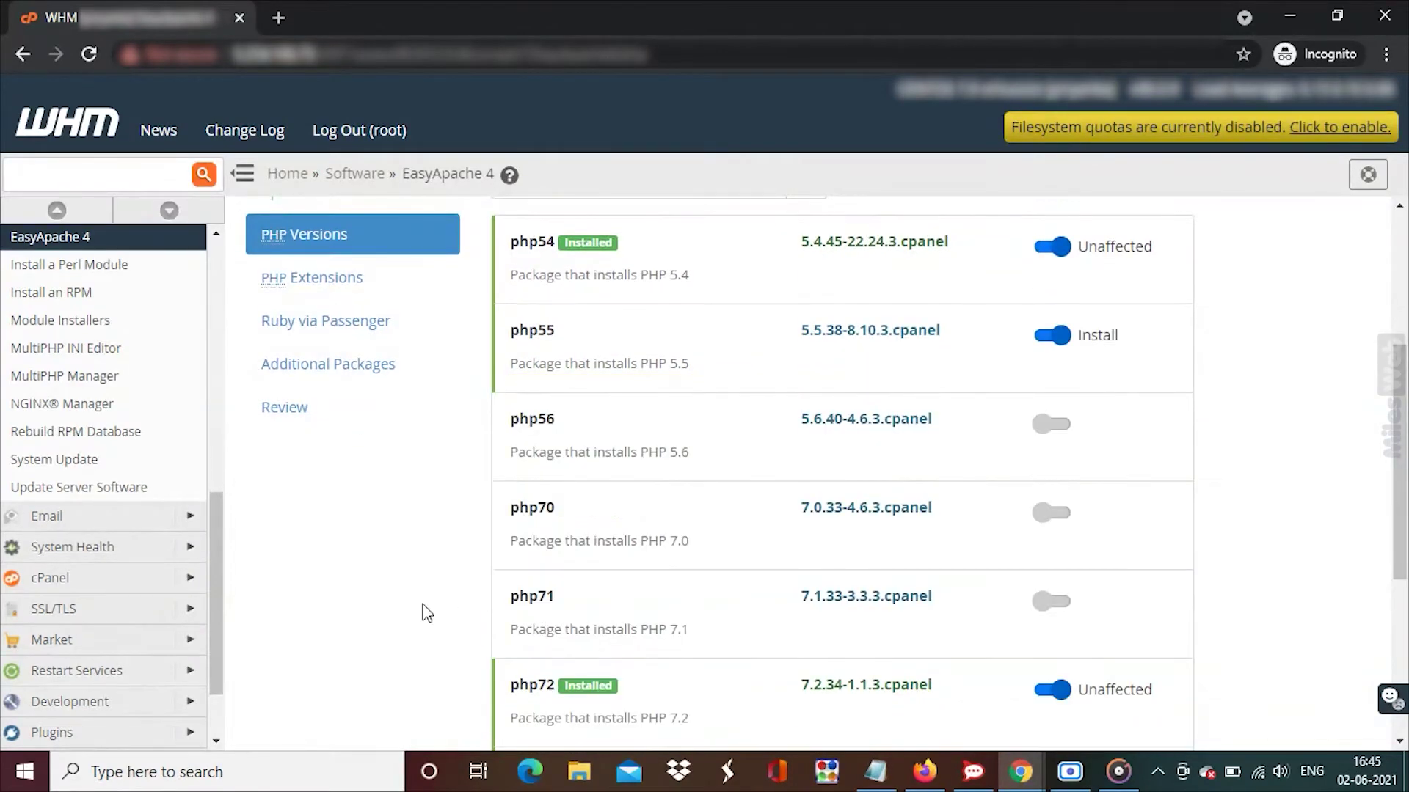
scroll(446, 599, "down", 2)
scroll(451, 611, "down", 3)
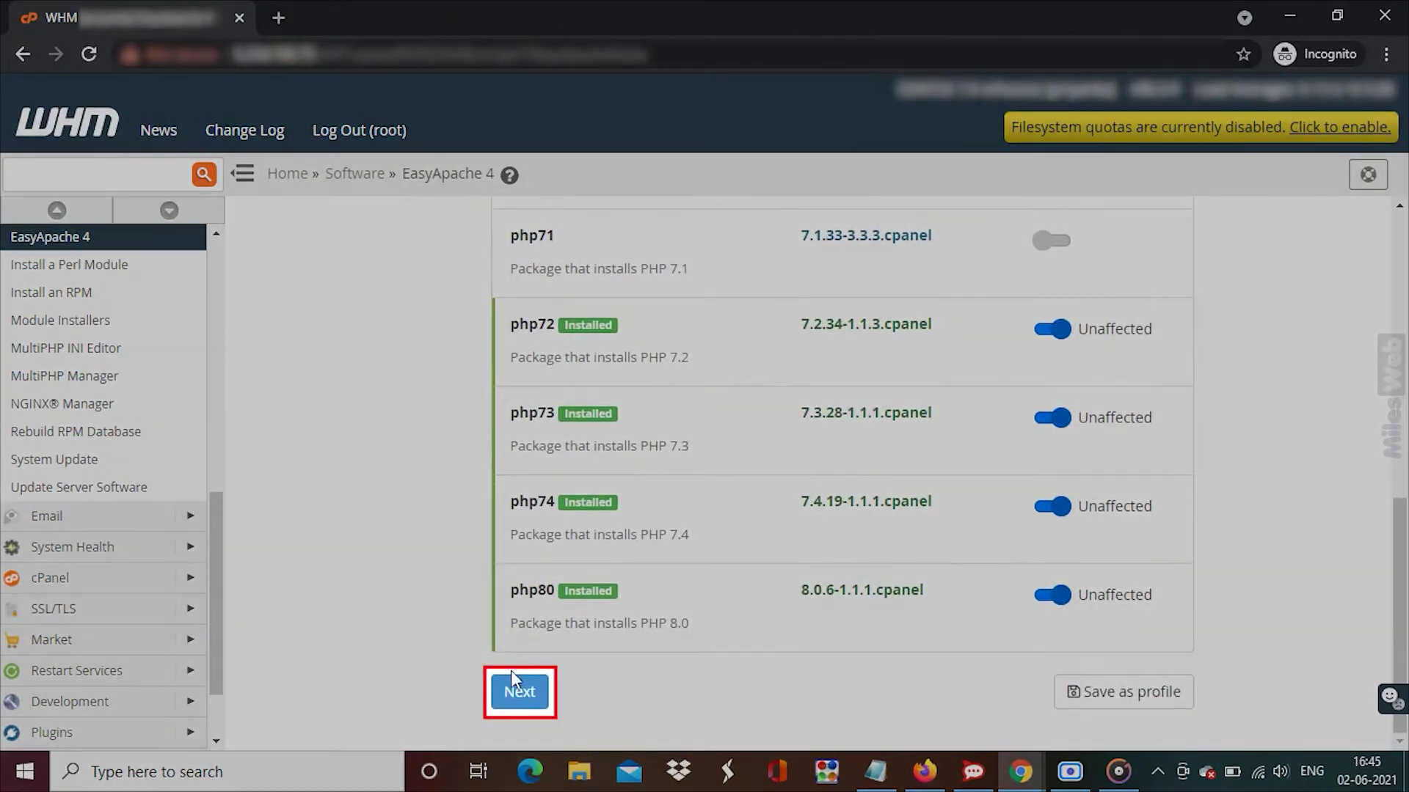
left_click(519, 691)
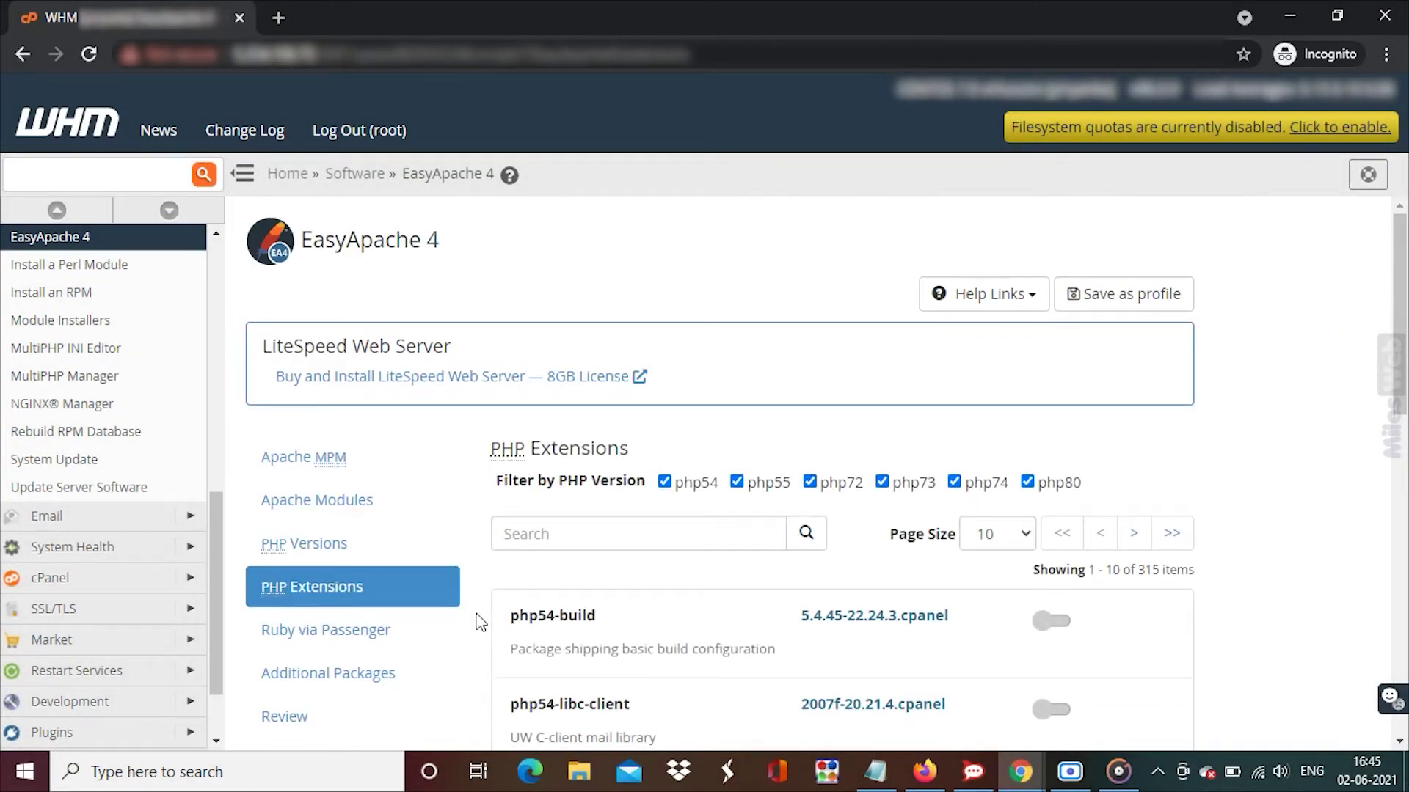
scroll(481, 624, "down", 1)
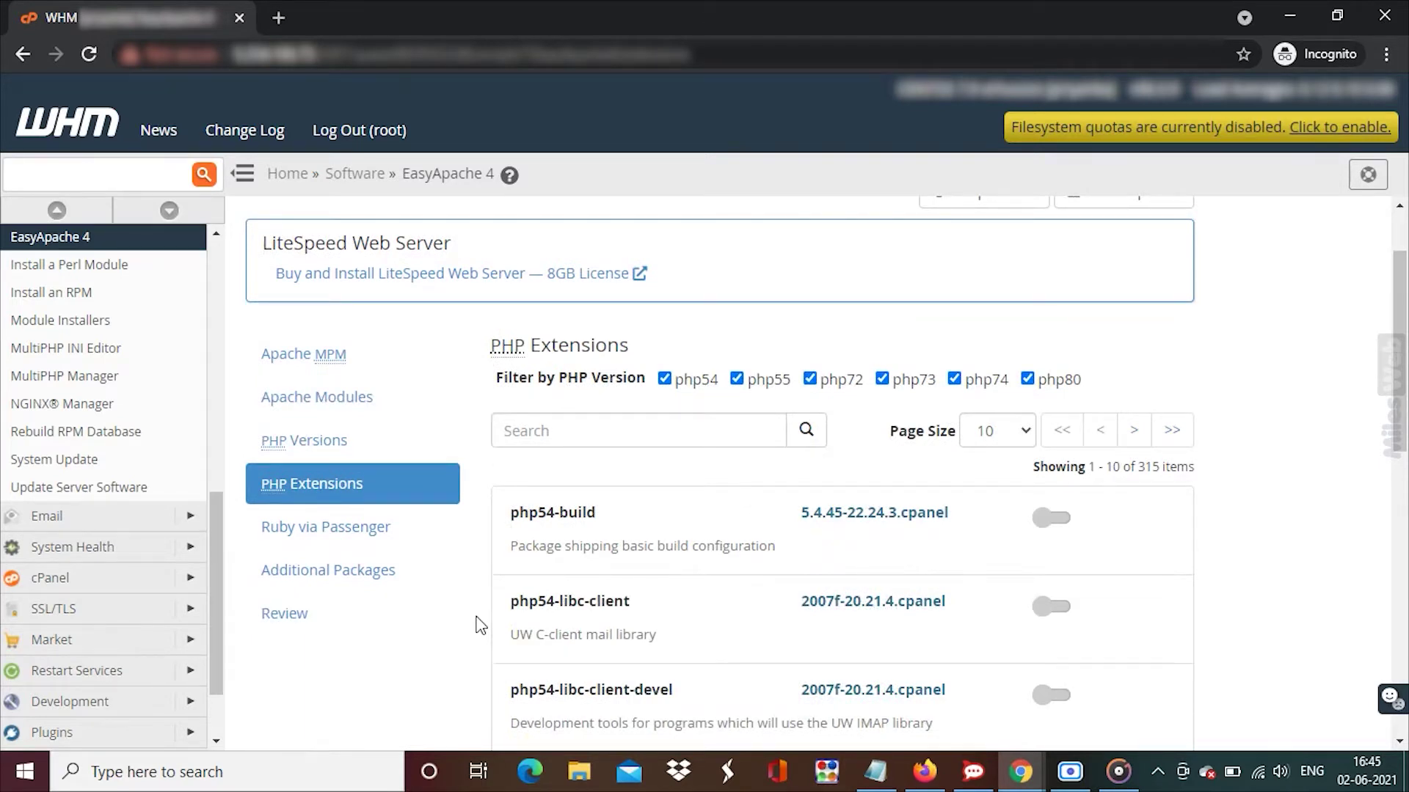
scroll(479, 624, "down", 1)
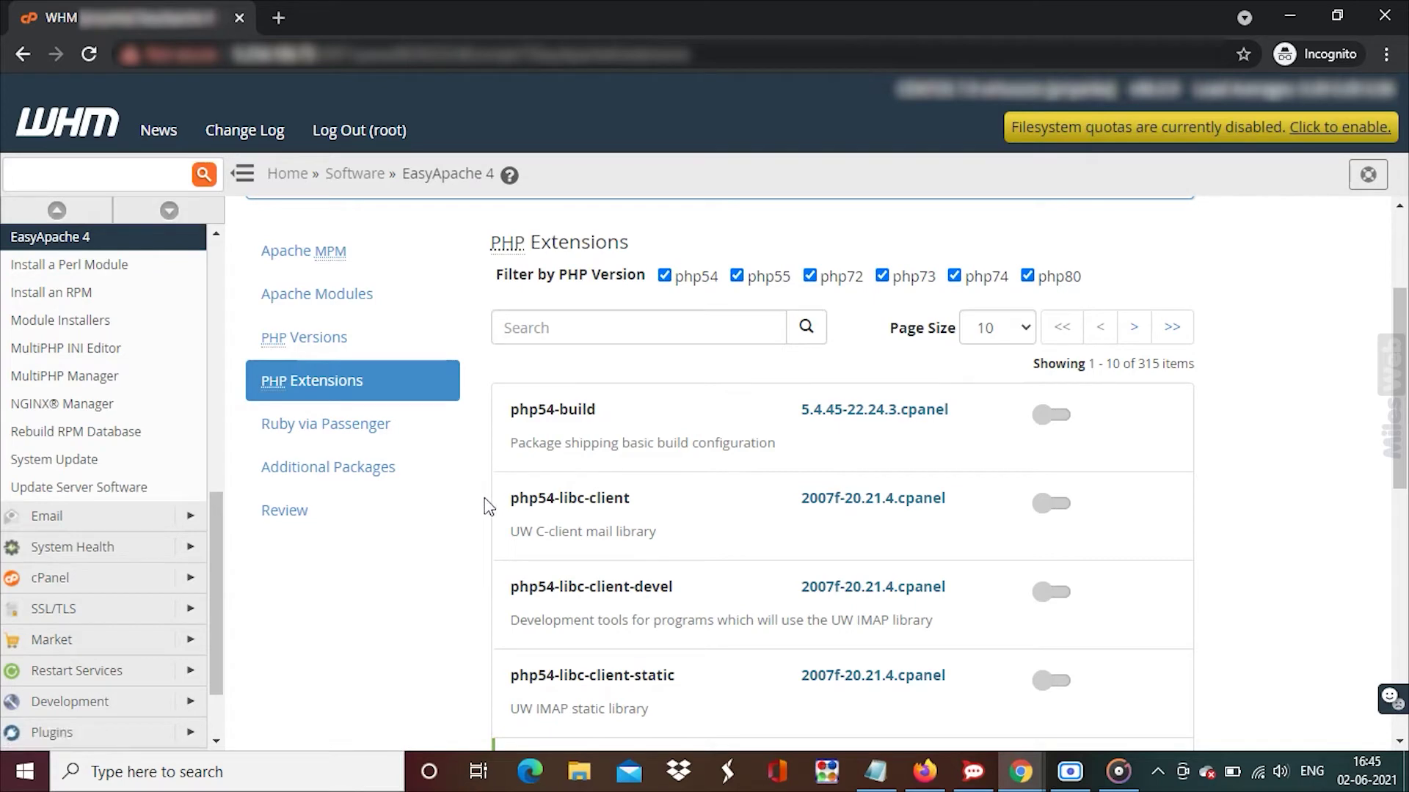
scroll(486, 505, "down", 2)
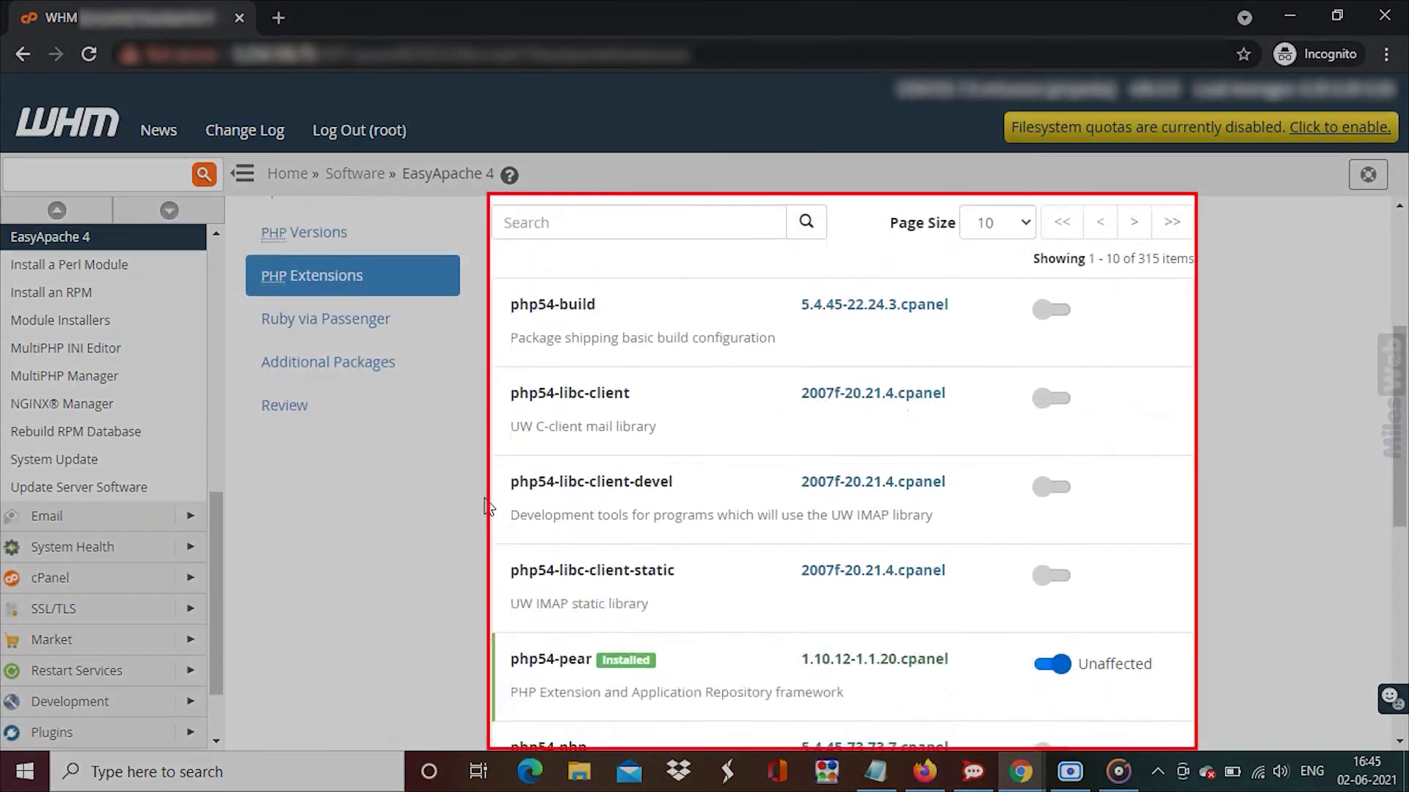
scroll(486, 505, "down", 1)
scroll(485, 505, "down", 1)
scroll(486, 505, "down", 1)
scroll(486, 505, "down", 1)
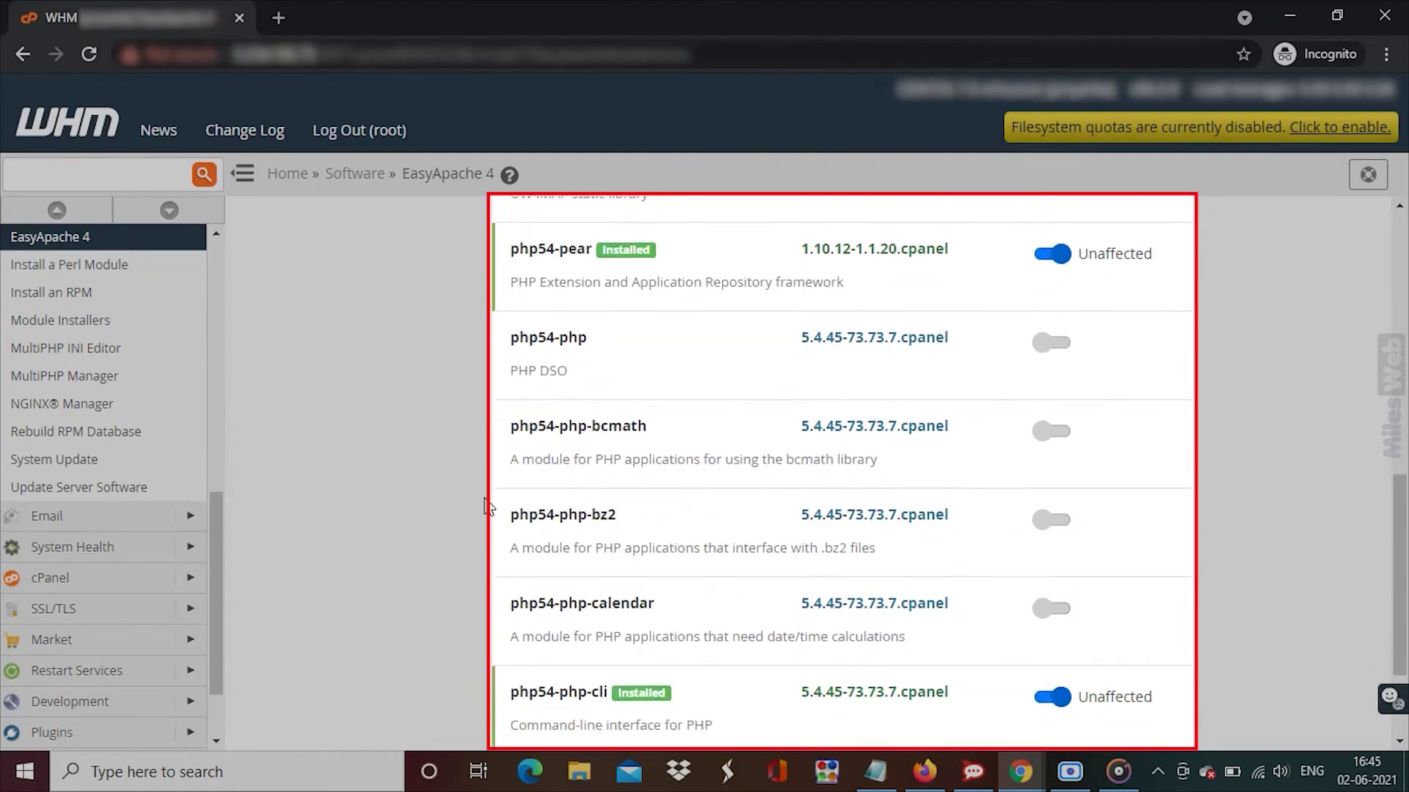
scroll(485, 505, "down", 1)
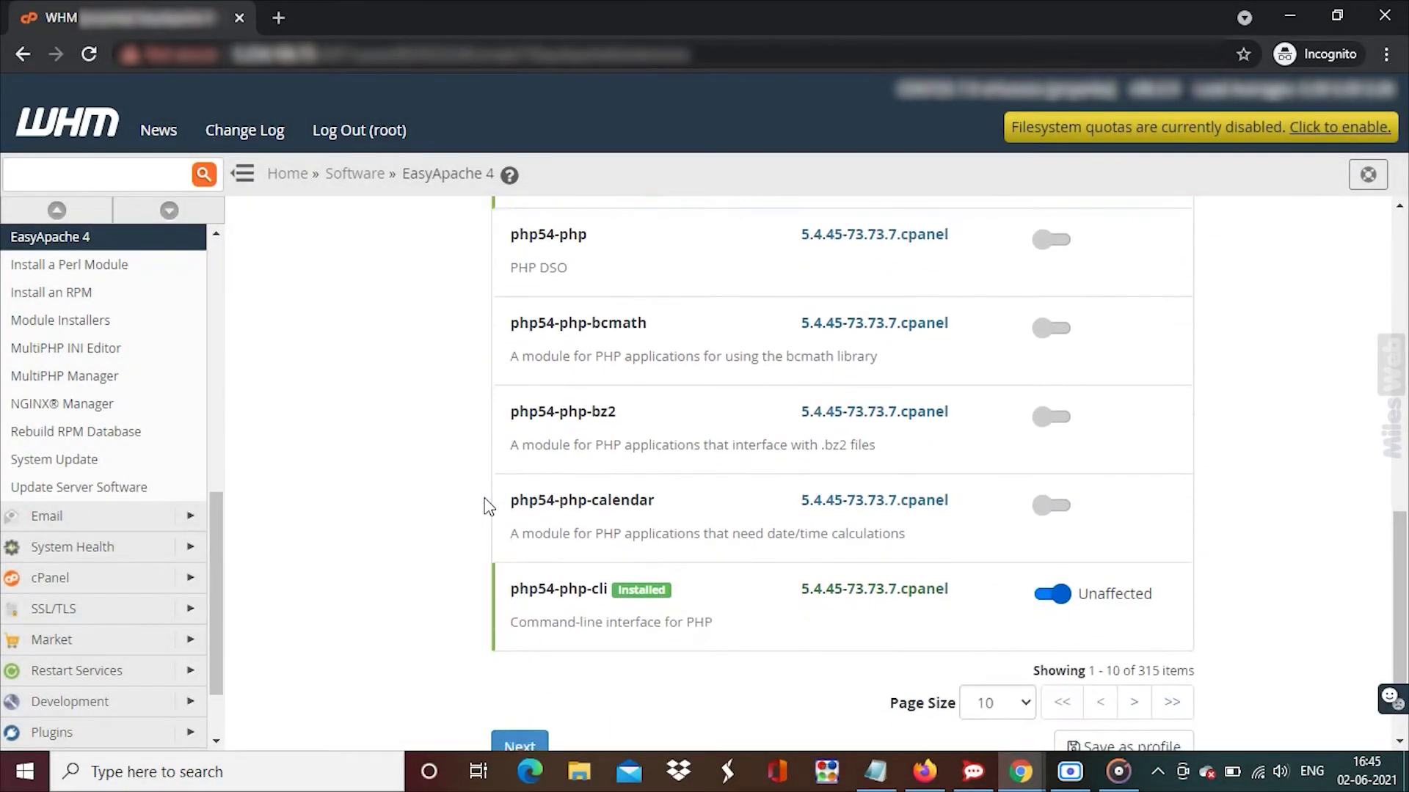
scroll(486, 504, "up", 2)
scroll(485, 505, "up", 1)
scroll(485, 505, "up", 1)
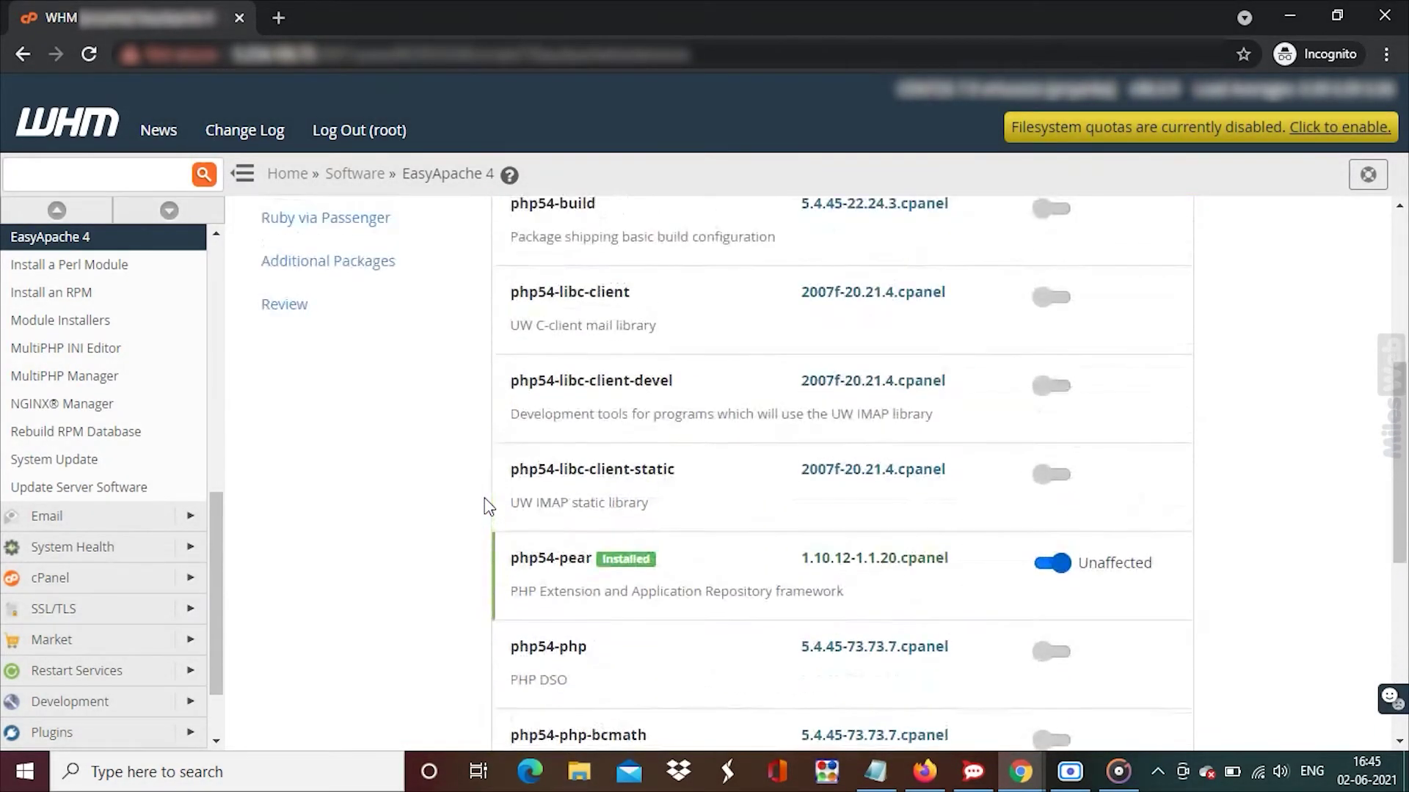
scroll(485, 506, "up", 1)
scroll(486, 505, "up", 2)
scroll(486, 505, "up", 2)
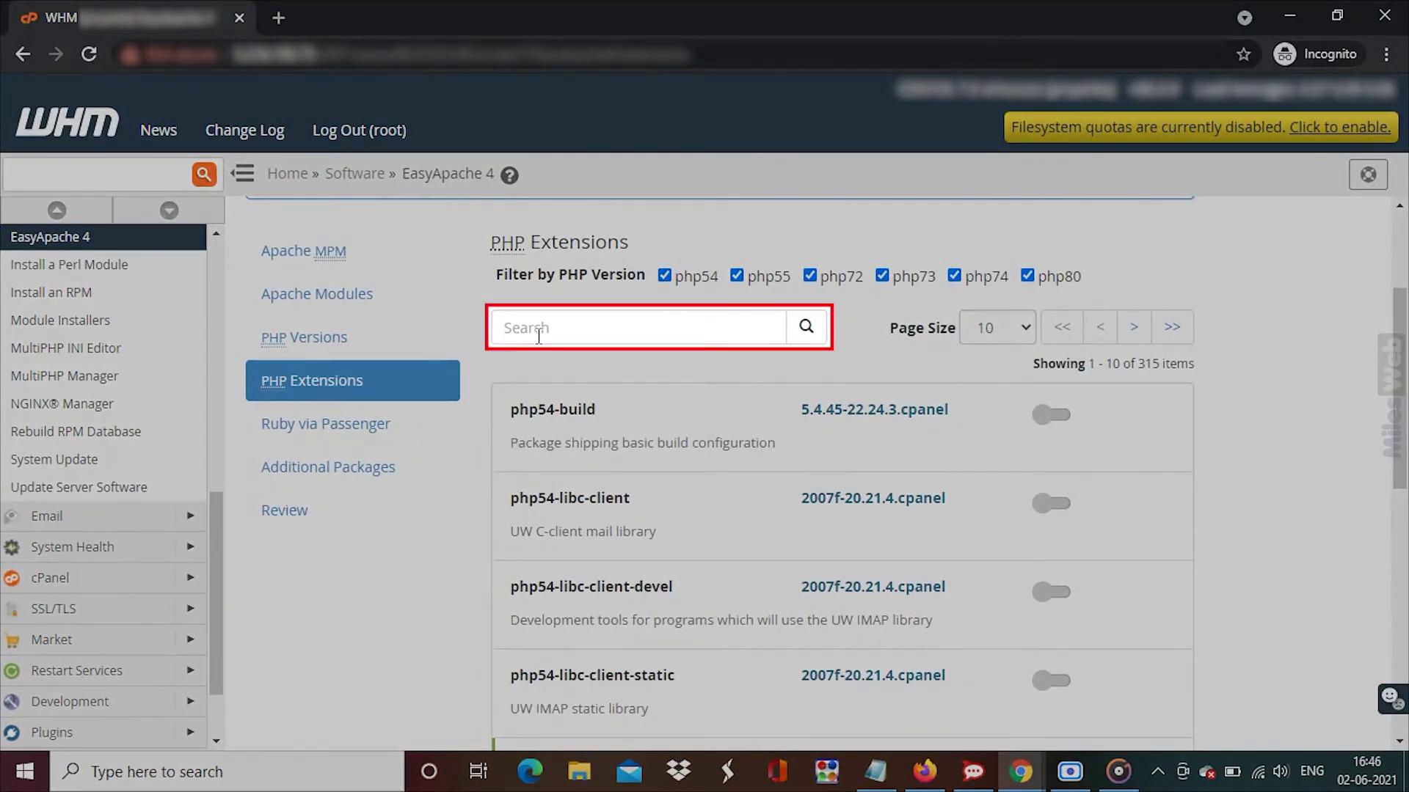
Step: Mark the php54-build extension for install and advance to Ruby via Passenger
left_click(539, 331)
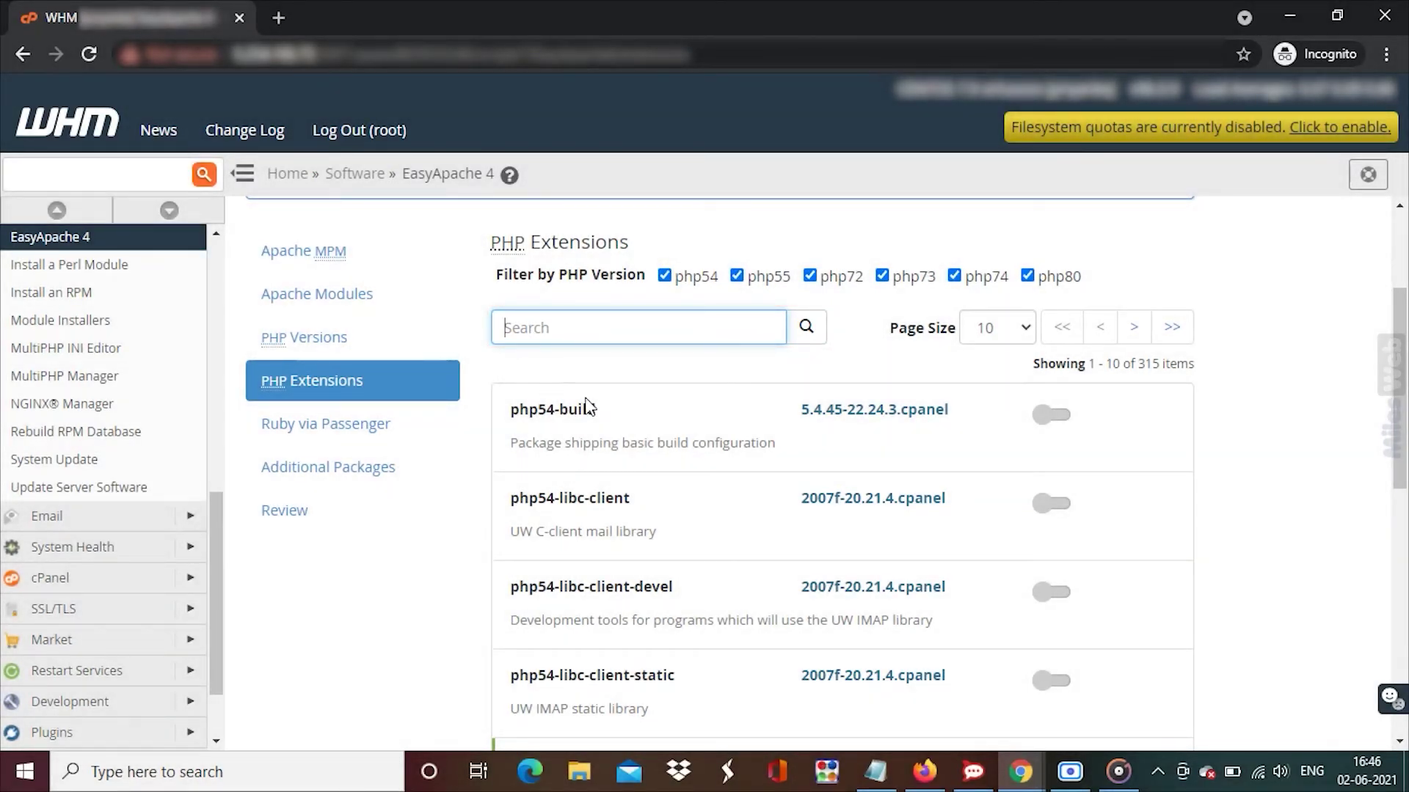
left_click(1045, 414)
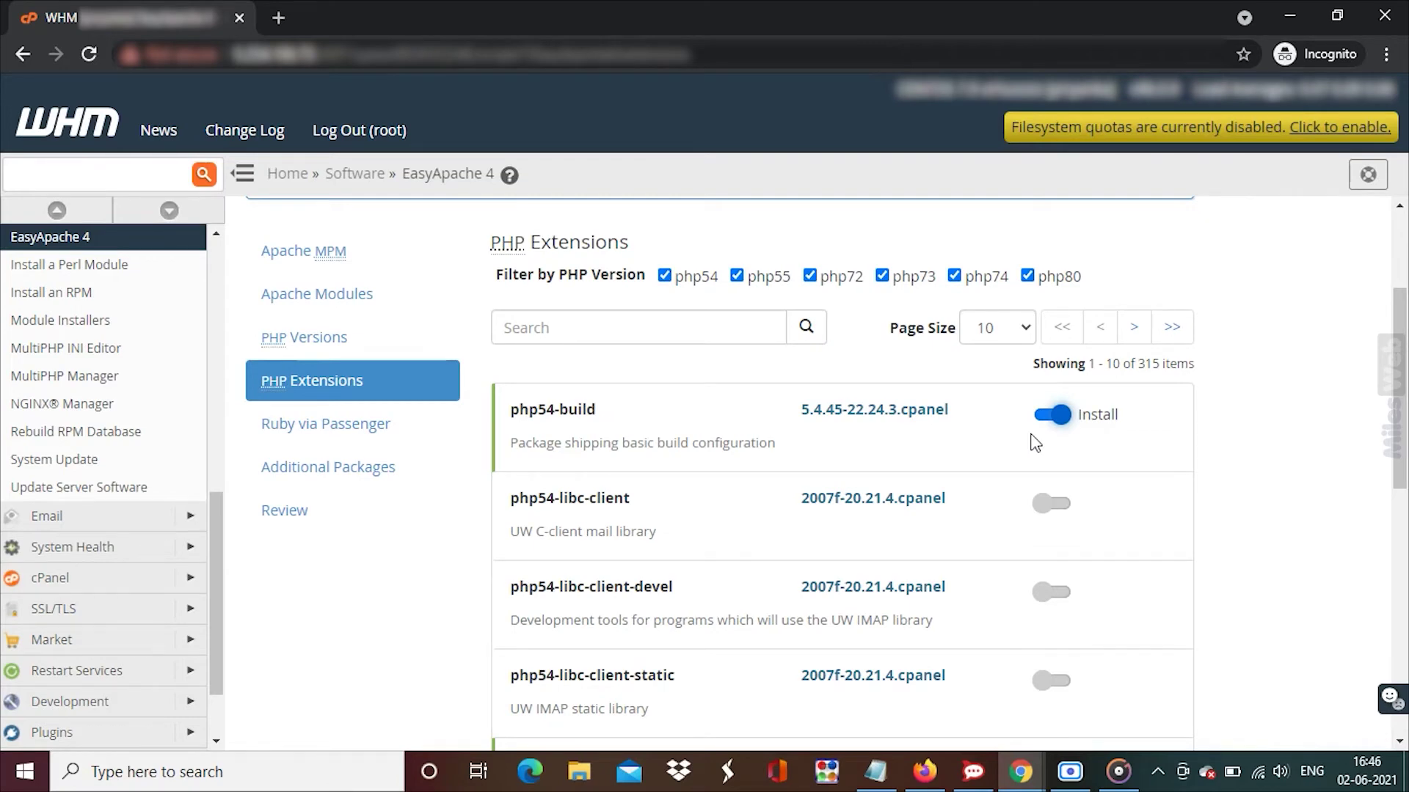
scroll(1035, 442, "down", 5)
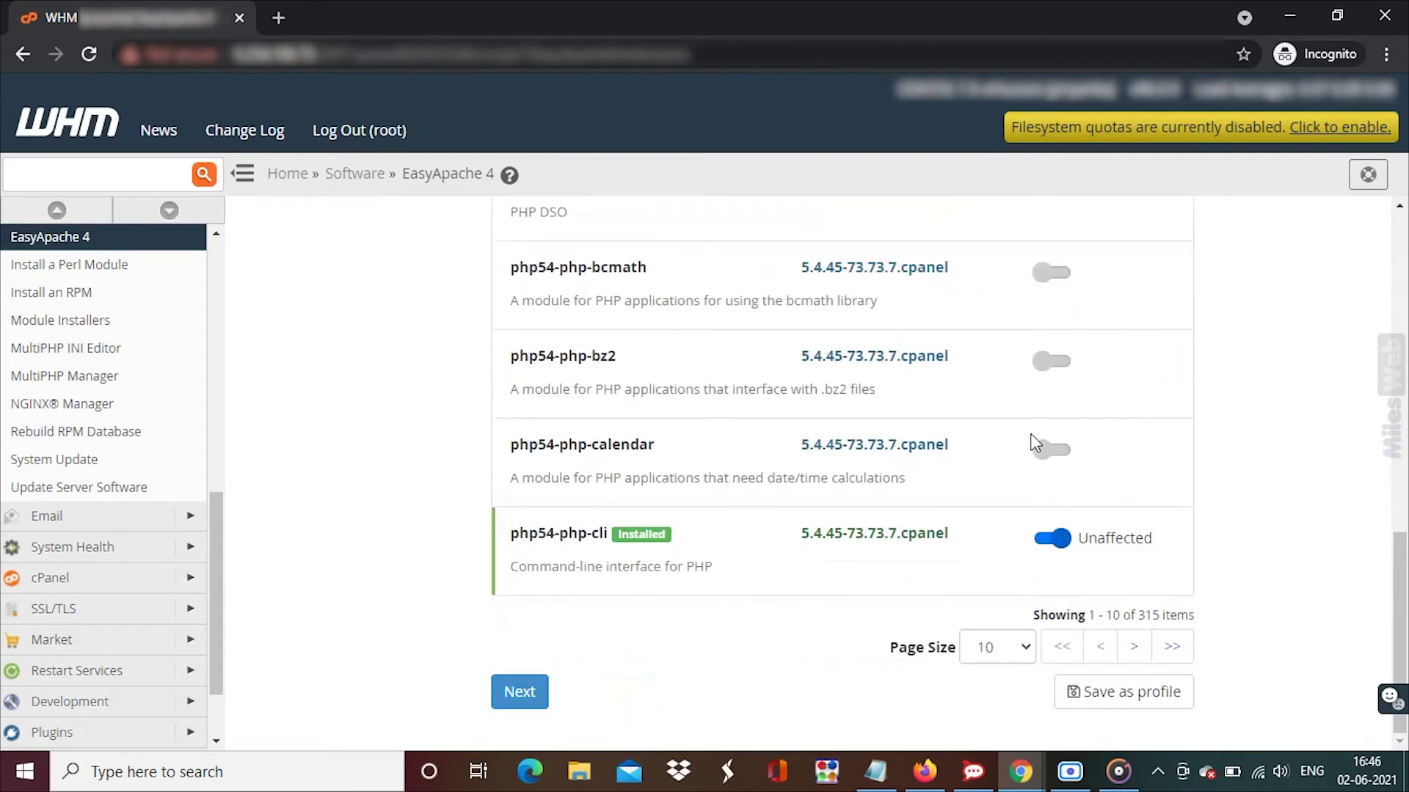
left_click(519, 691)
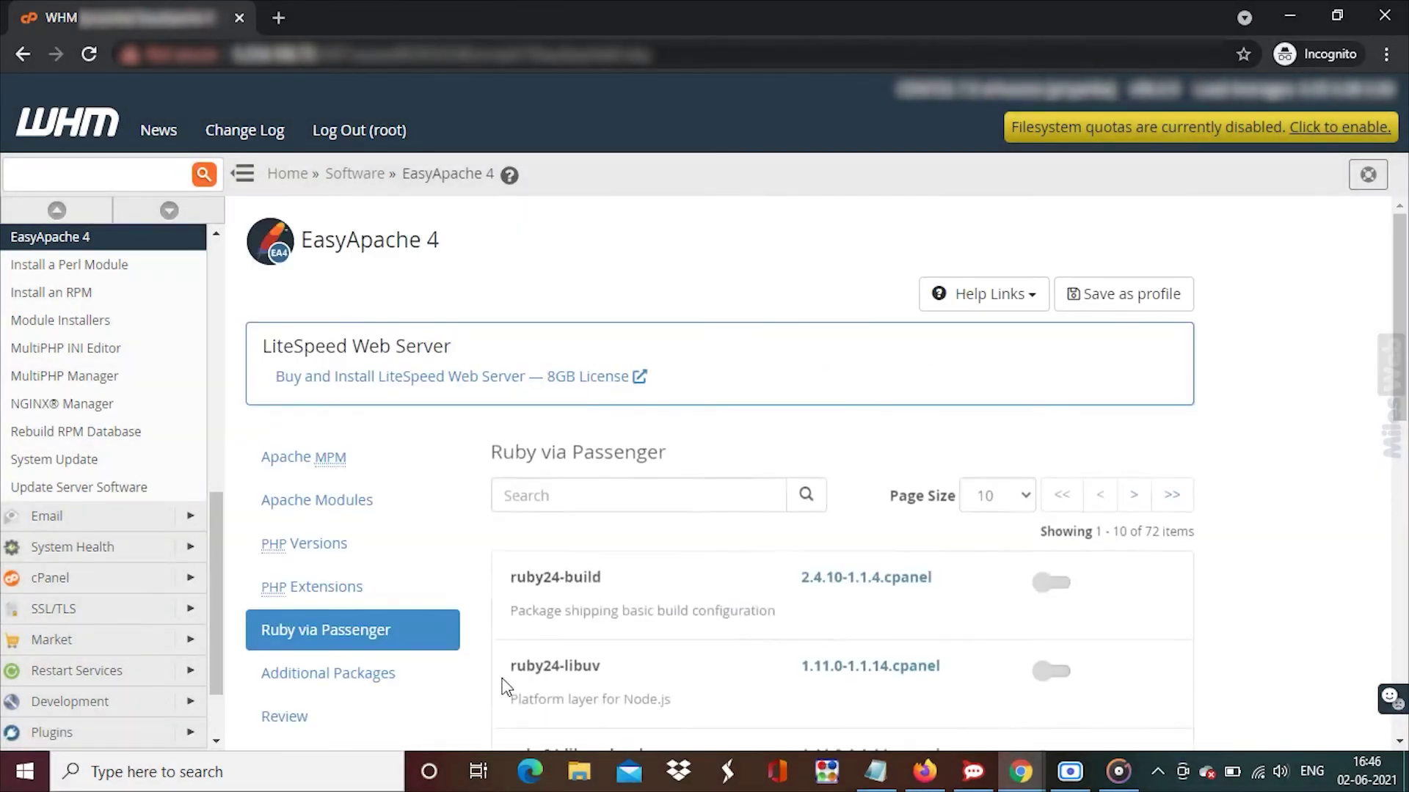
scroll(498, 685, "down", 1)
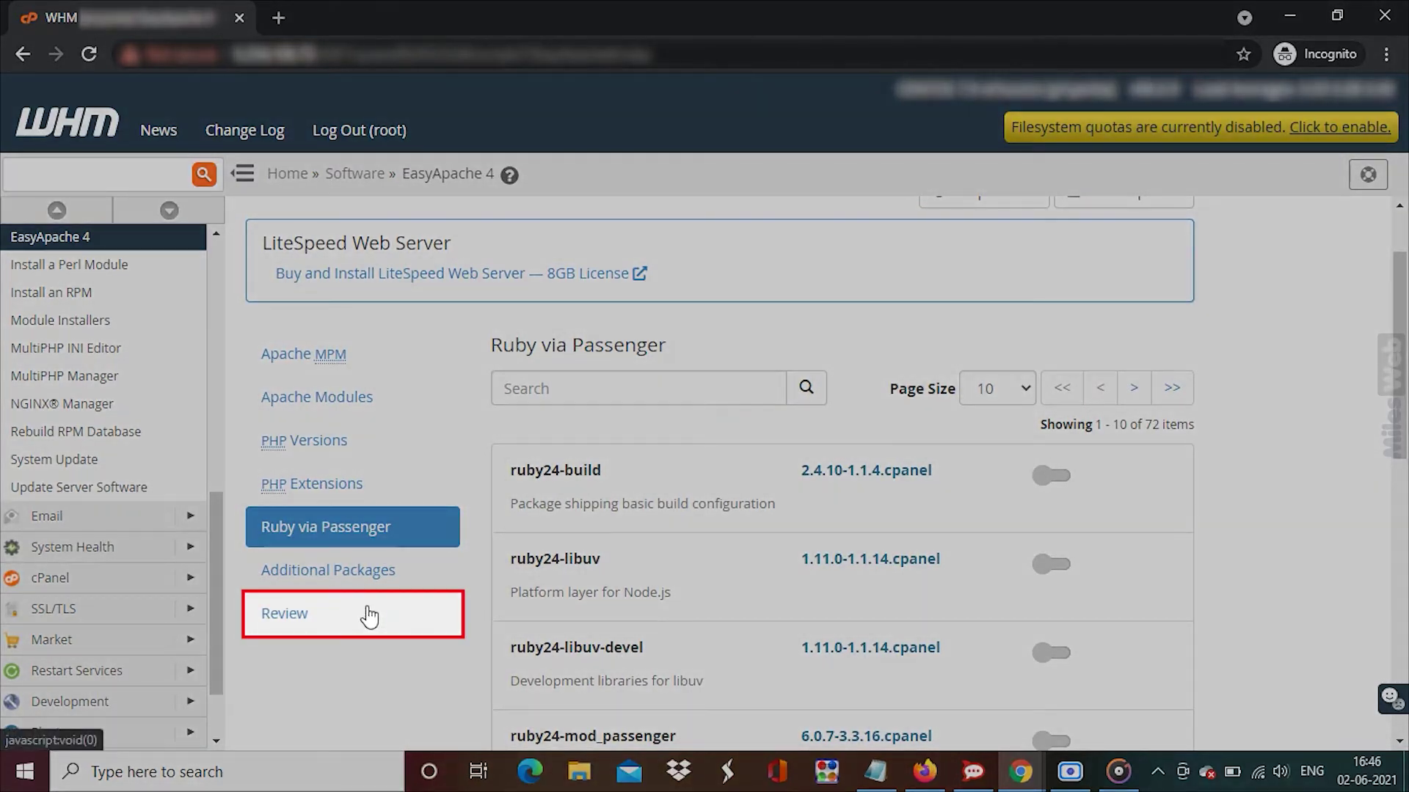
Step: Jump to the Review step and provision the selected package set
left_click(370, 614)
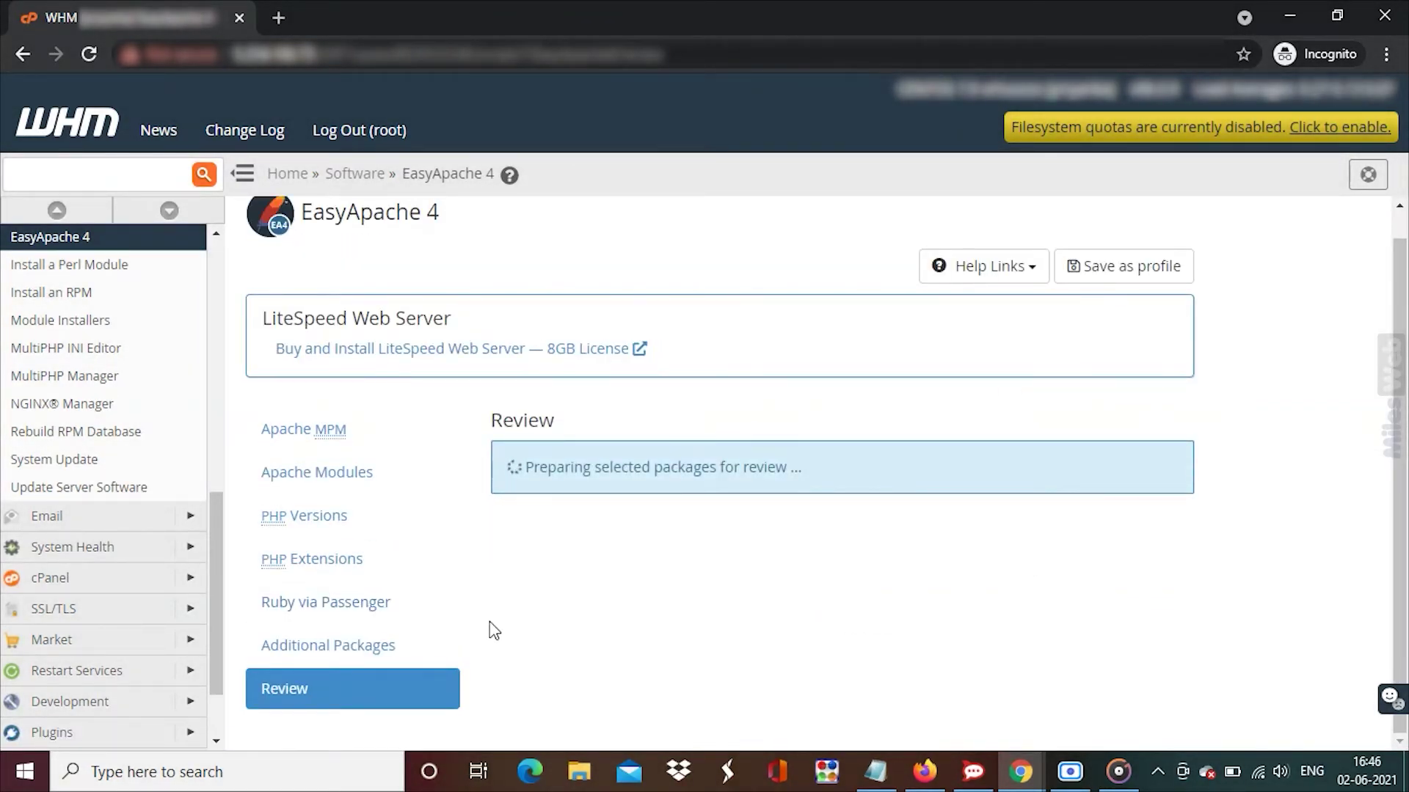
scroll(494, 629, "down", 5)
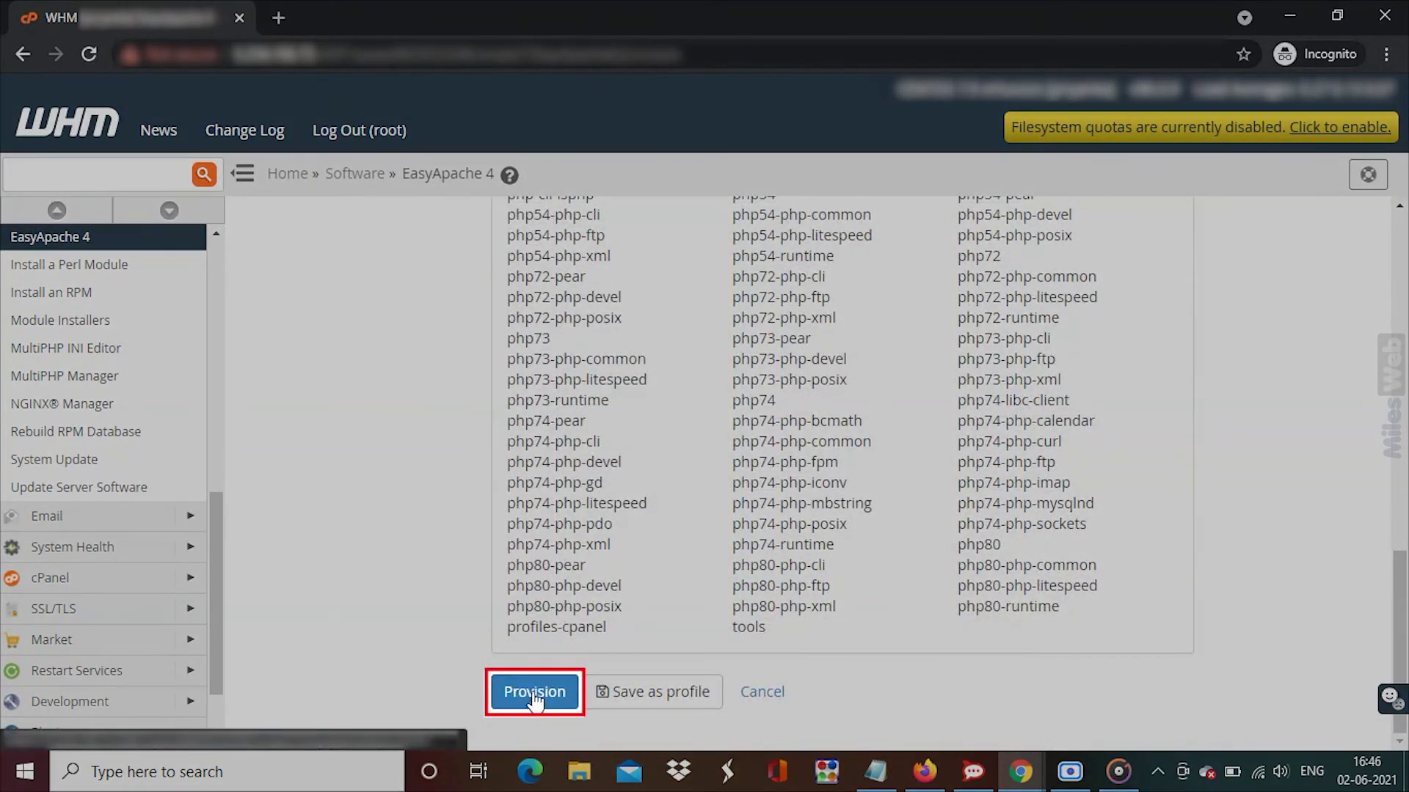
left_click(536, 691)
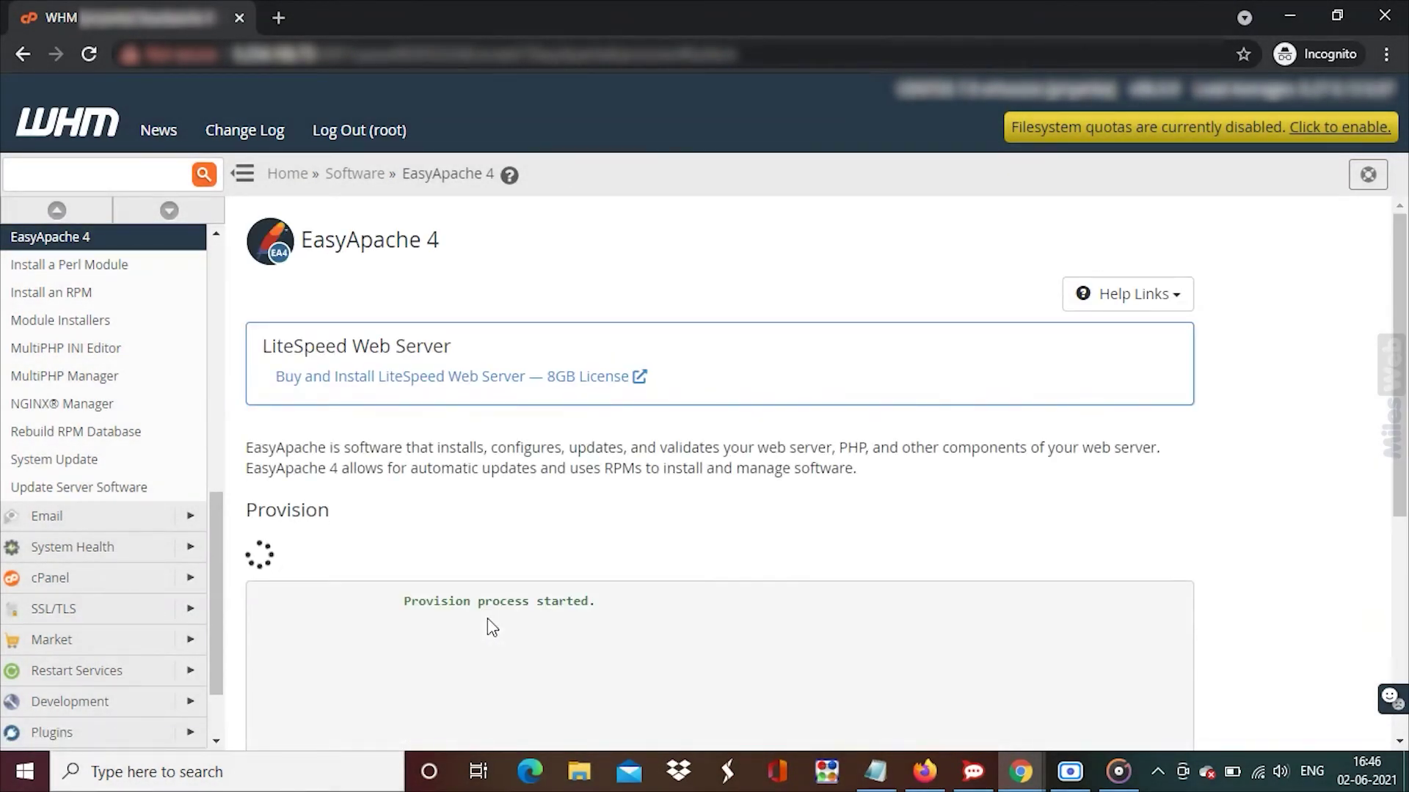
scroll(492, 626, "down", 1)
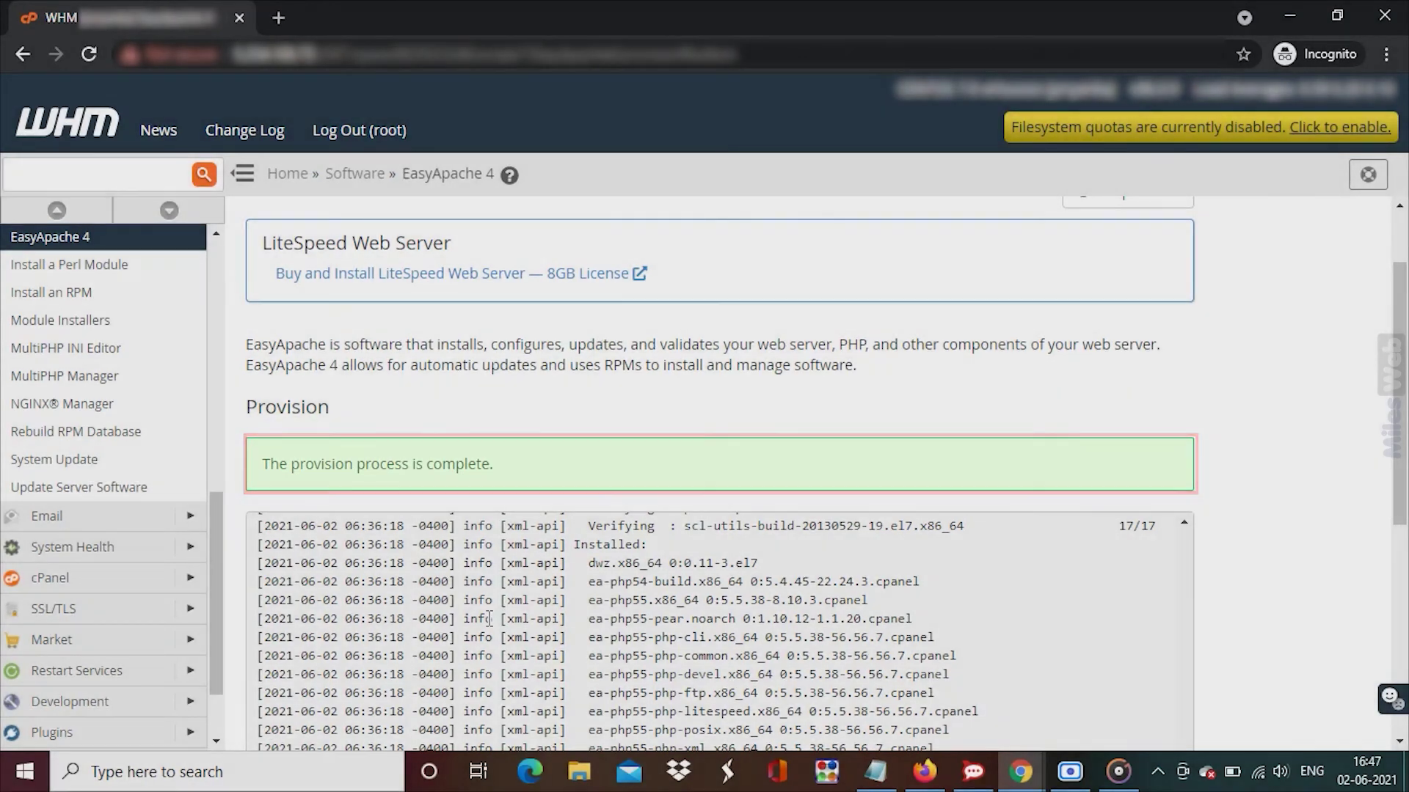
scroll(490, 619, "down", 5)
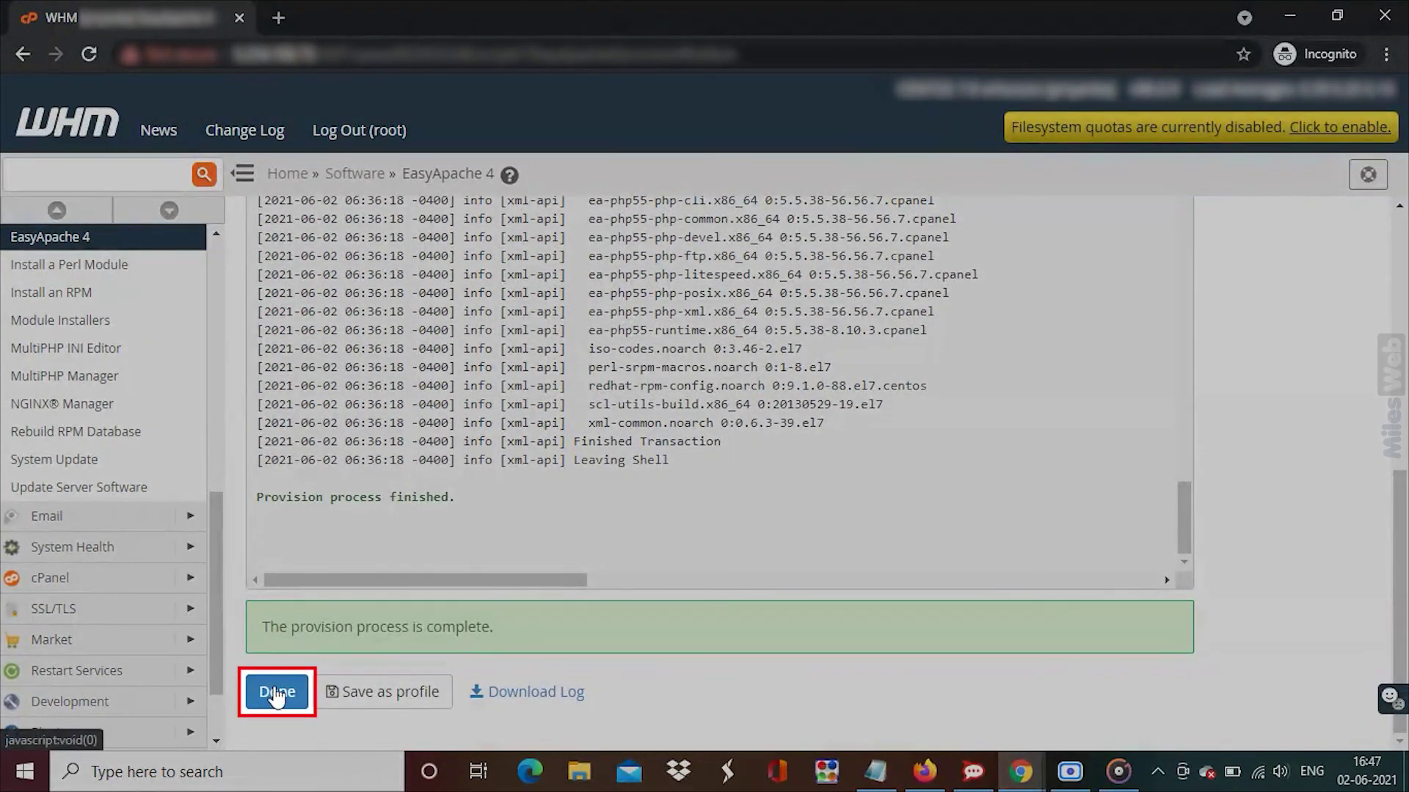
Step: Finish provisioning and return to the up-to-date EasyApache 4 overview
left_click(276, 694)
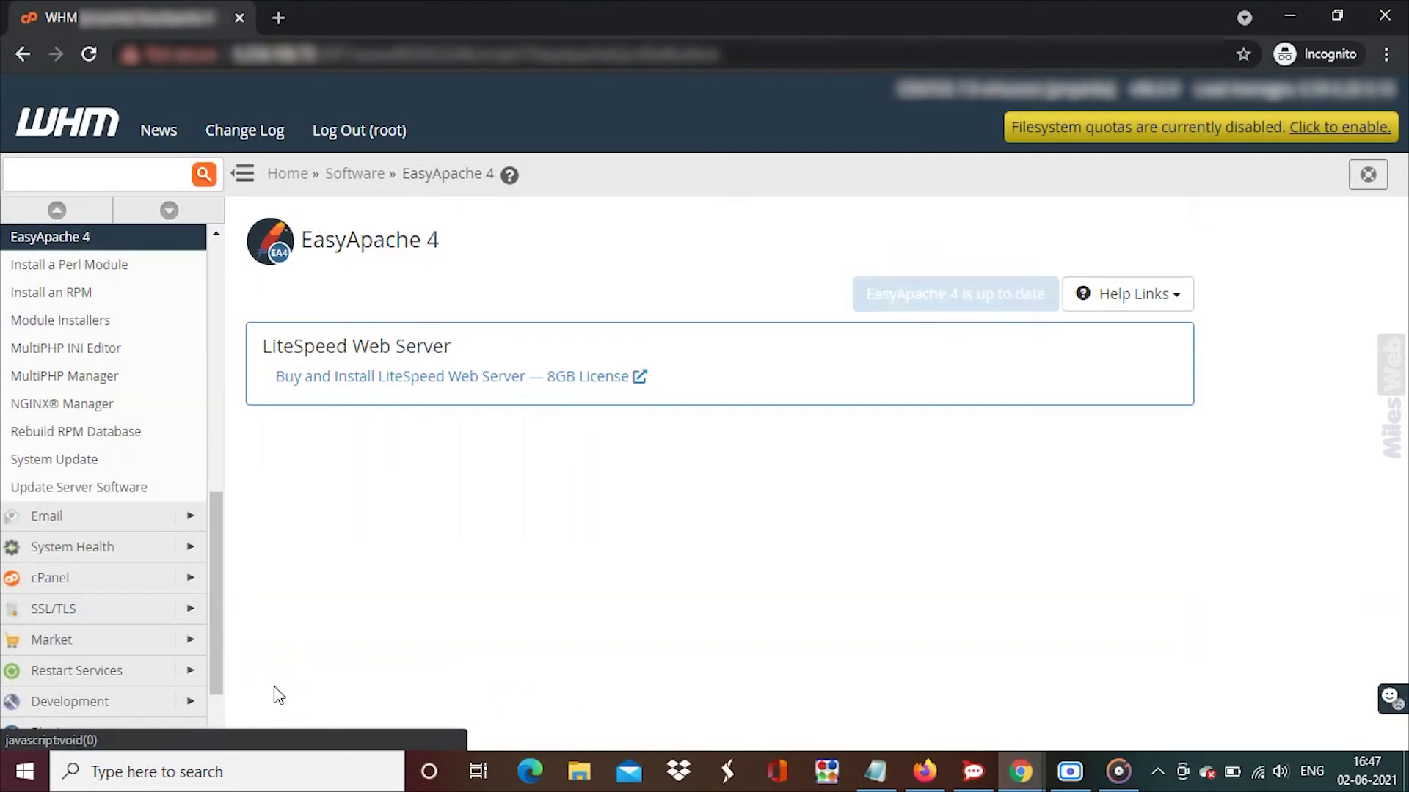